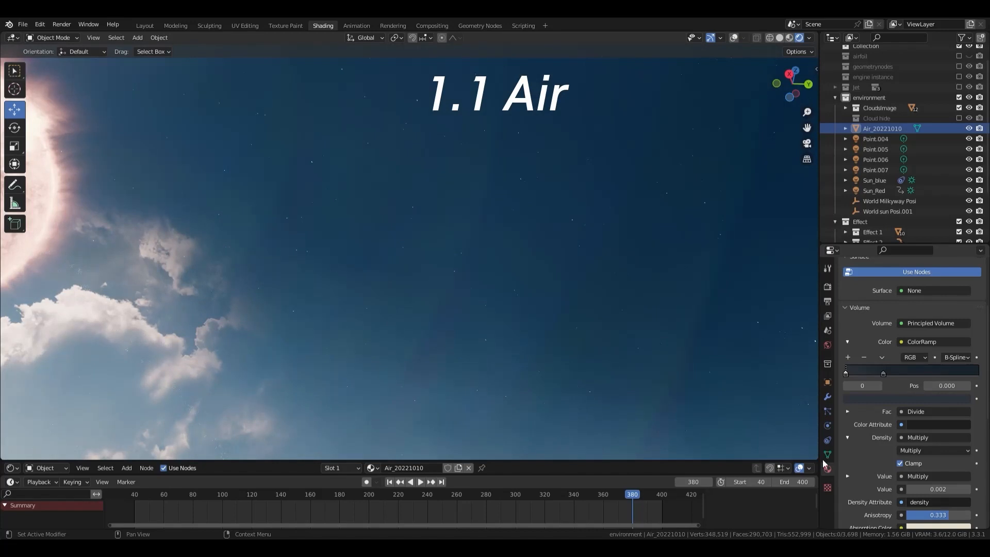
- Adjust the ColorRamp in the cloud material's Clouds Image group, moving its first colour stop to position 0.250
middle_drag(619, 402, 436, 367)
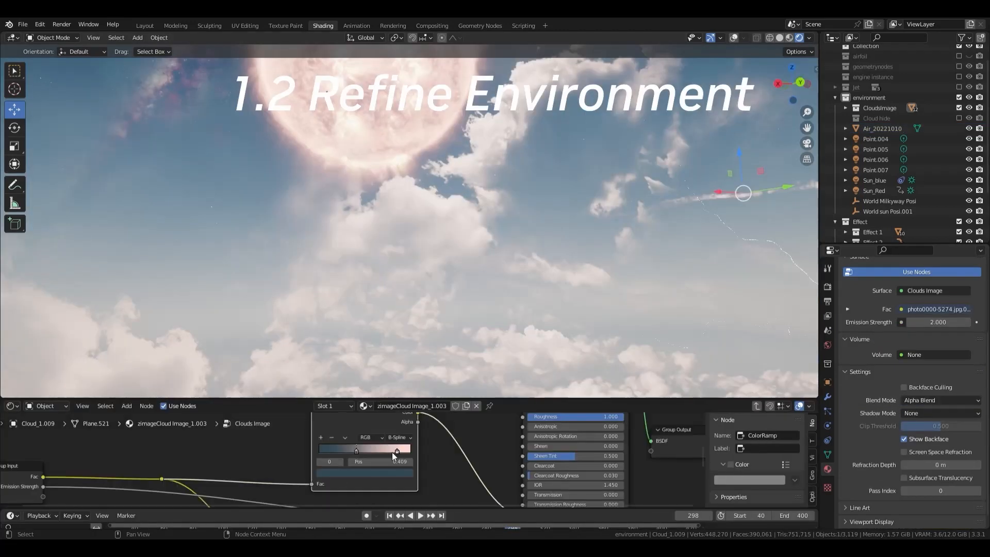
click(394, 472)
mouse_move(351, 407)
mouse_down()
mouse_move(342, 401)
mouse_move(353, 383)
mouse_up()
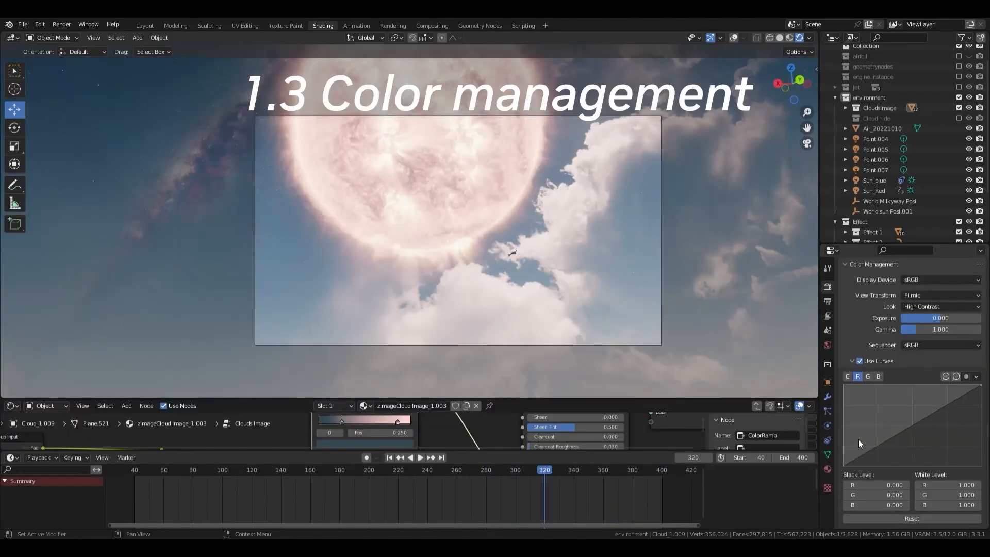
- Shape the red colour management curve with a lower point at about X 0.24, Y 0.21 and its white end point moved inward
click(873, 449)
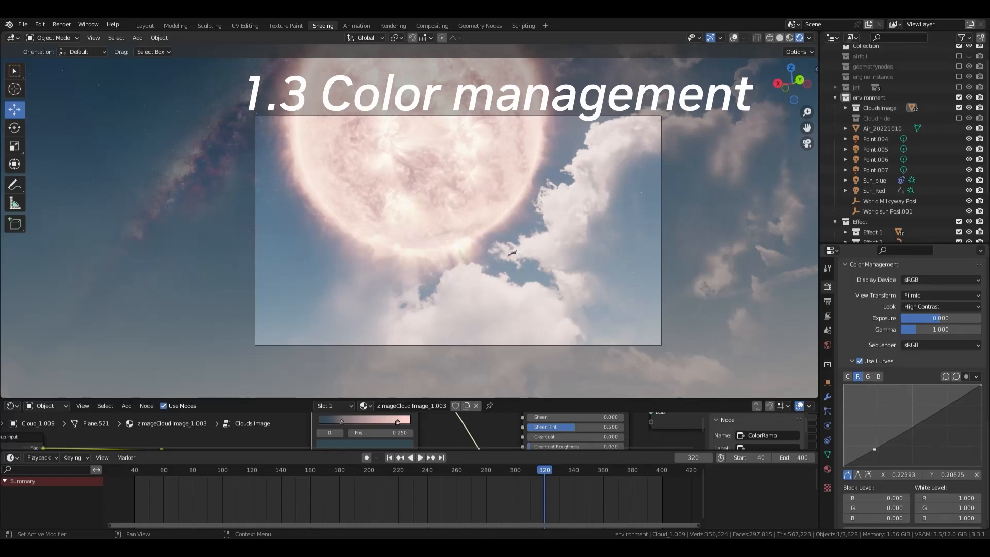
drag(980, 385, 957, 385)
scroll(712, 330, up, 2)
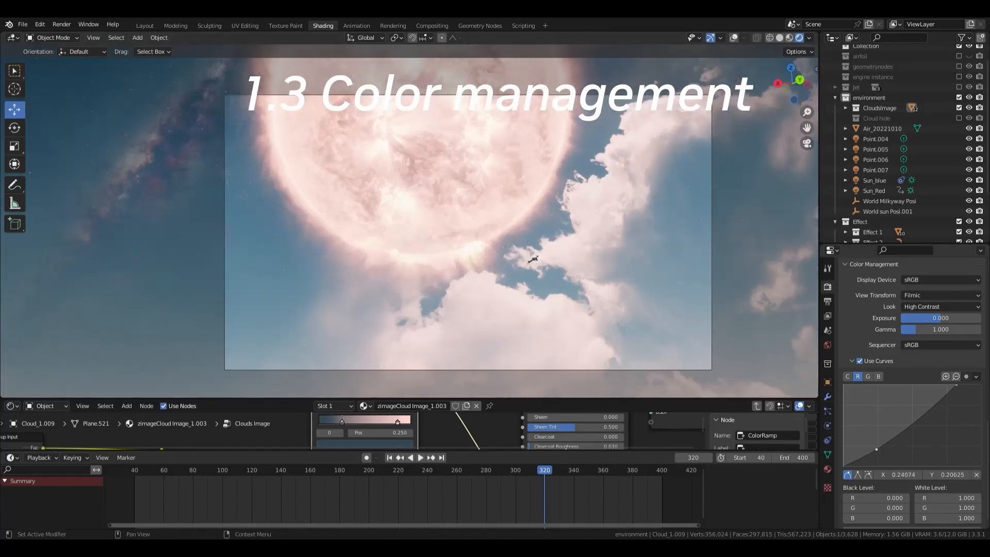
- Lower the green curve's white end point to about Y 0.956, and the blue curve's to Y 0.875 with an added shadow point
click(868, 377)
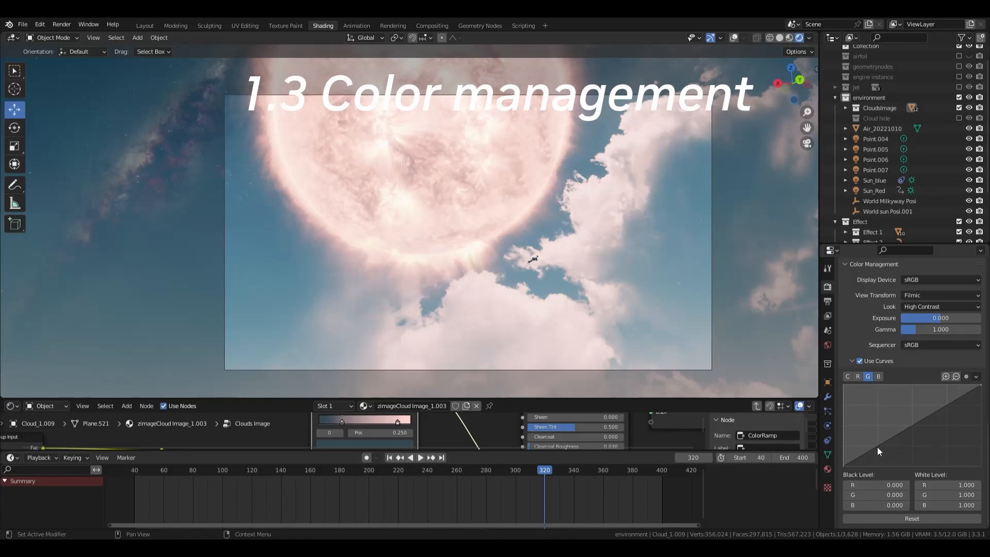
click(981, 386)
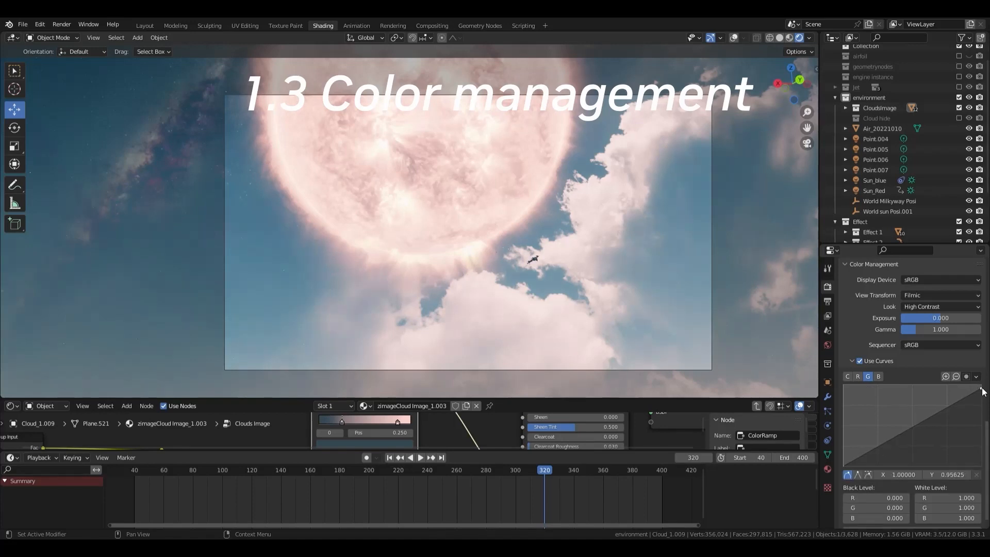
click(878, 377)
click(879, 443)
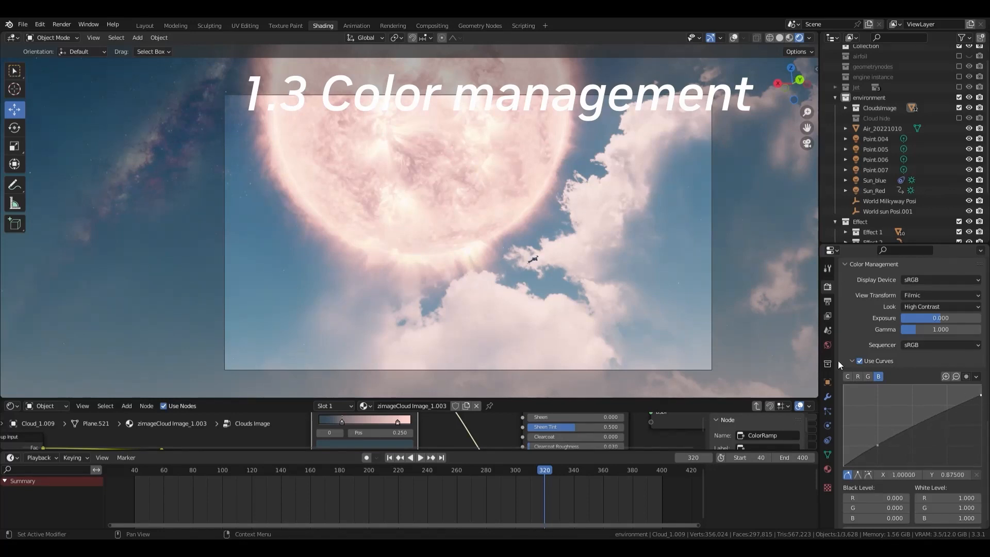
- Go to frame 113 and lower the scene's animated exposure to about -2.2
click(273, 472)
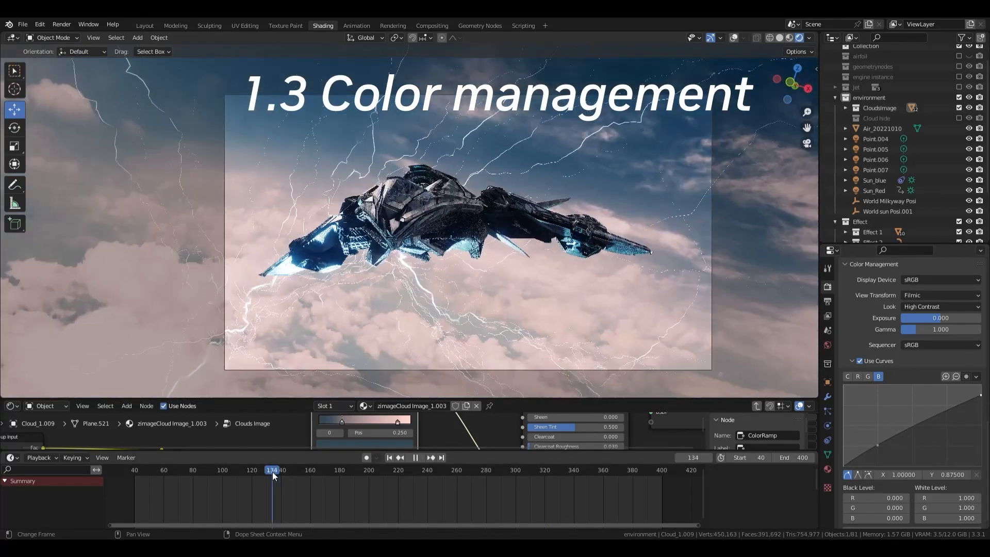
scroll(447, 374, up, 4)
scroll(566, 283, down, 2)
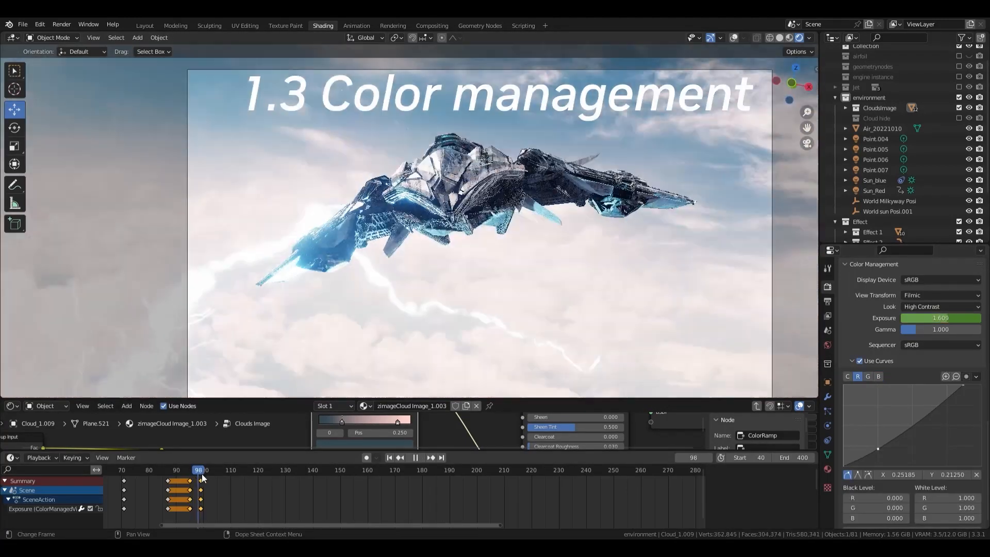
drag(202, 474, 239, 480)
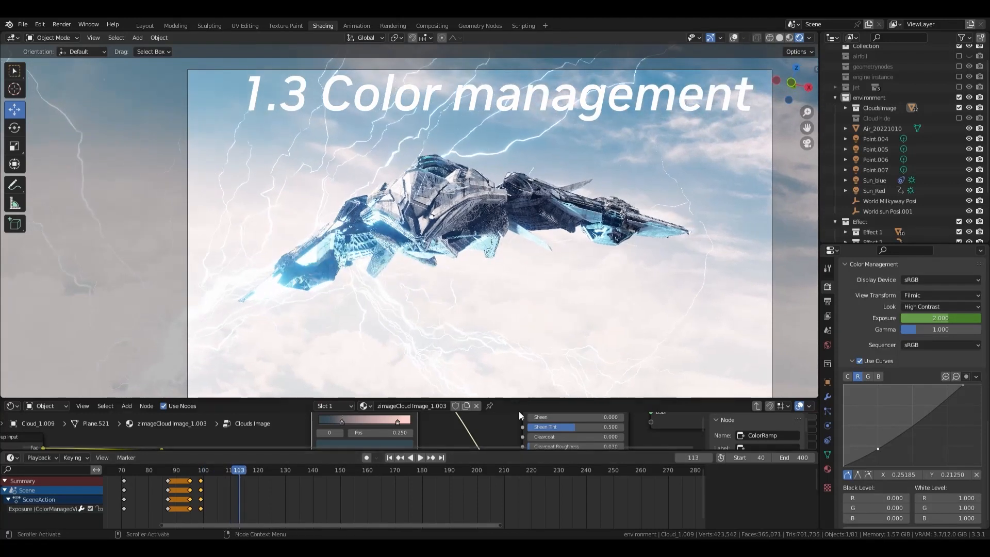
drag(947, 318, 886, 318)
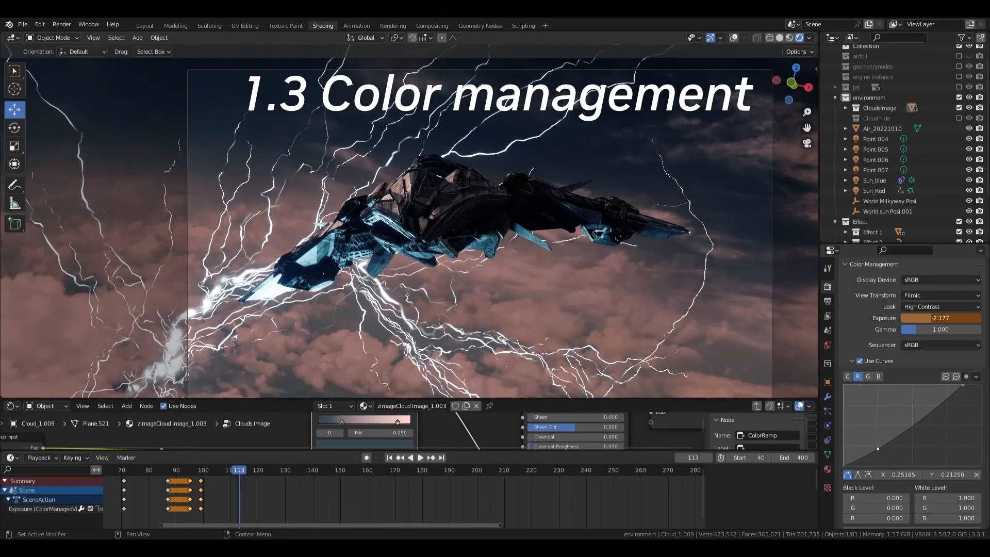
- Play back the frames around 113 to review the exposure animation
key(space)
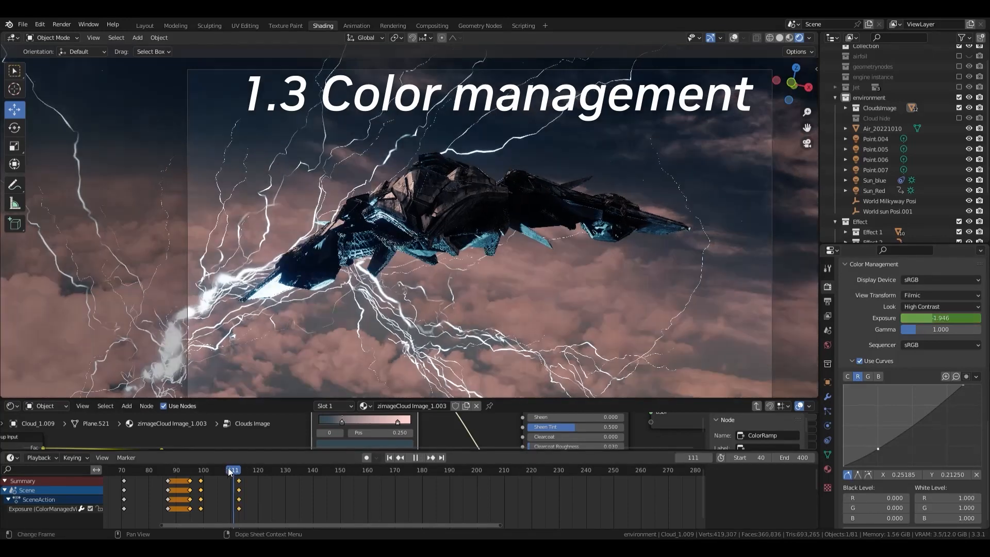
key(Escape)
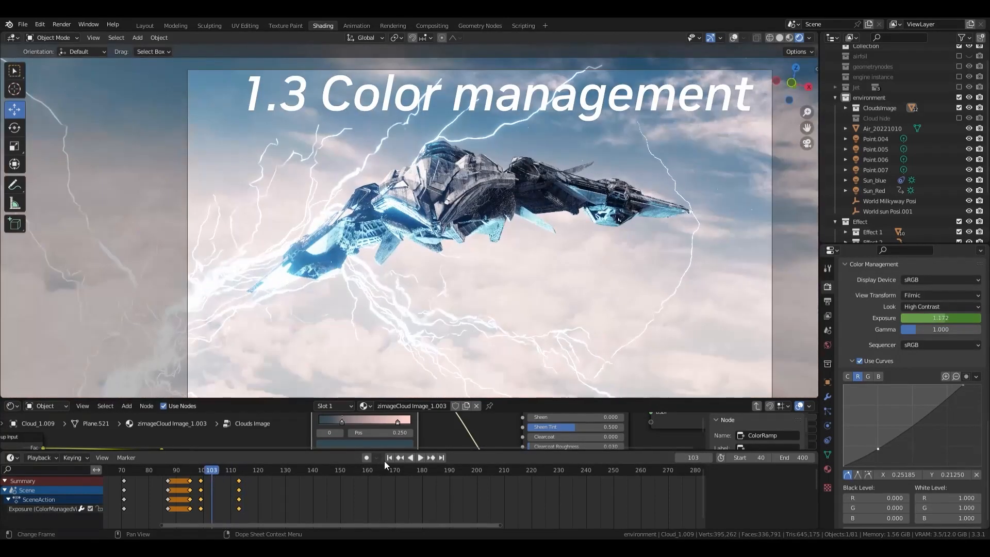
click(420, 458)
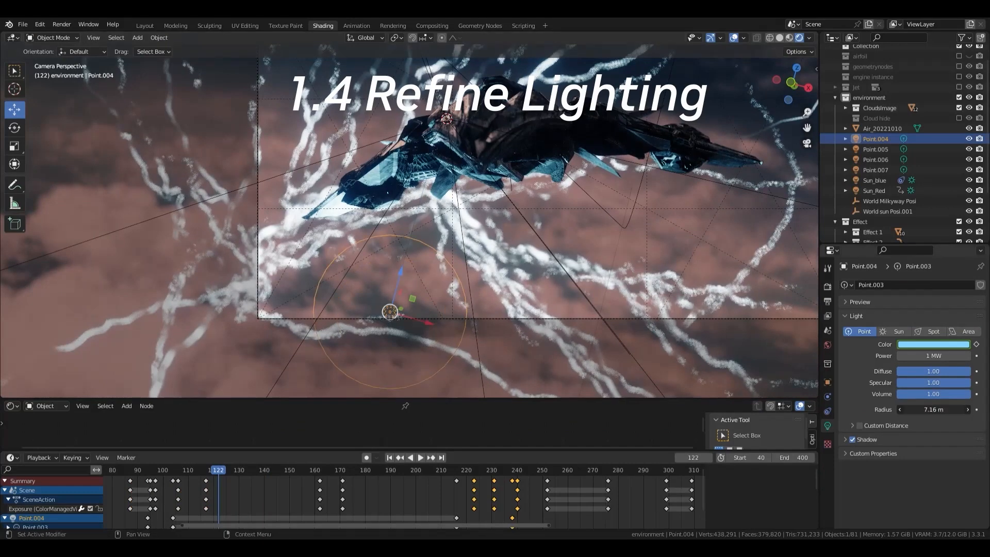
- Reposition the Point.004 light in the camera view and play the animation from an earlier frame
key(g)
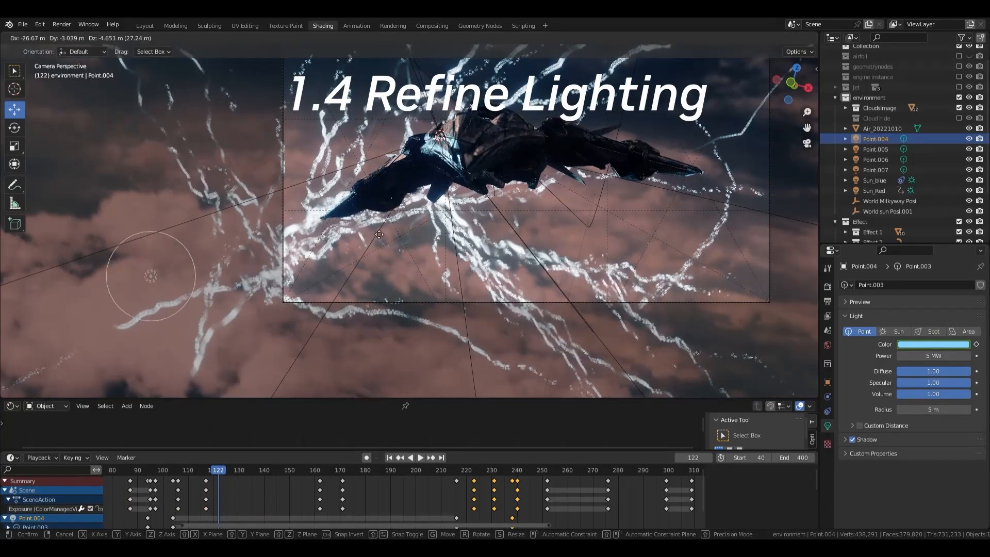
right_click(354, 248)
key(g)
click(346, 324)
click(145, 471)
key(space)
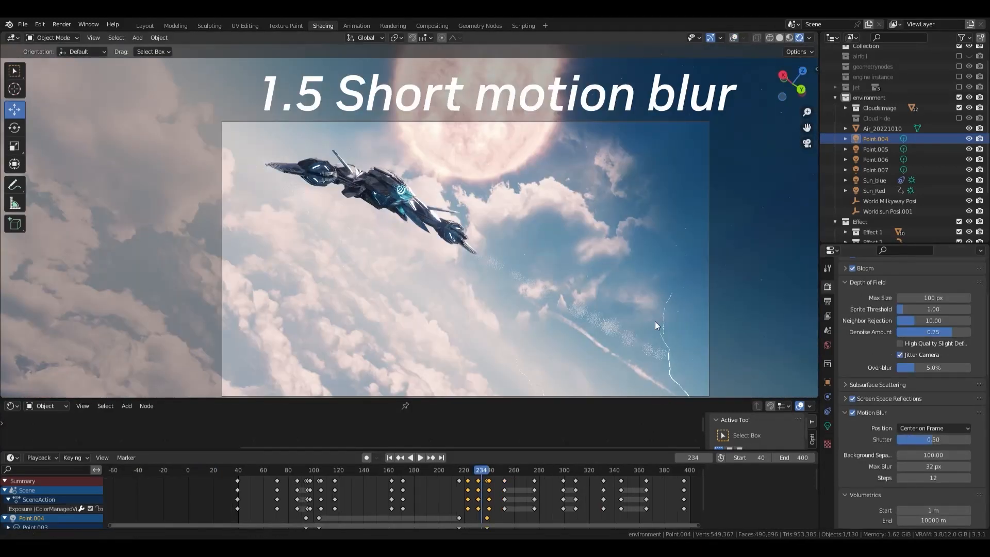
- Switch to the Rendering workspace and render frame 234 with the current motion blur
shift+middle_drag(655, 322, 641, 290)
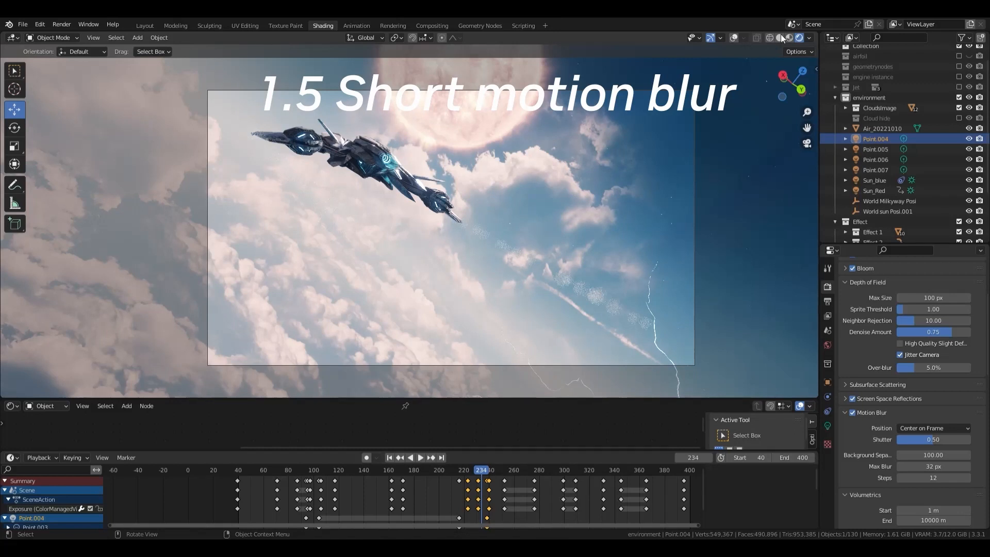
scroll(587, 151, down, 2)
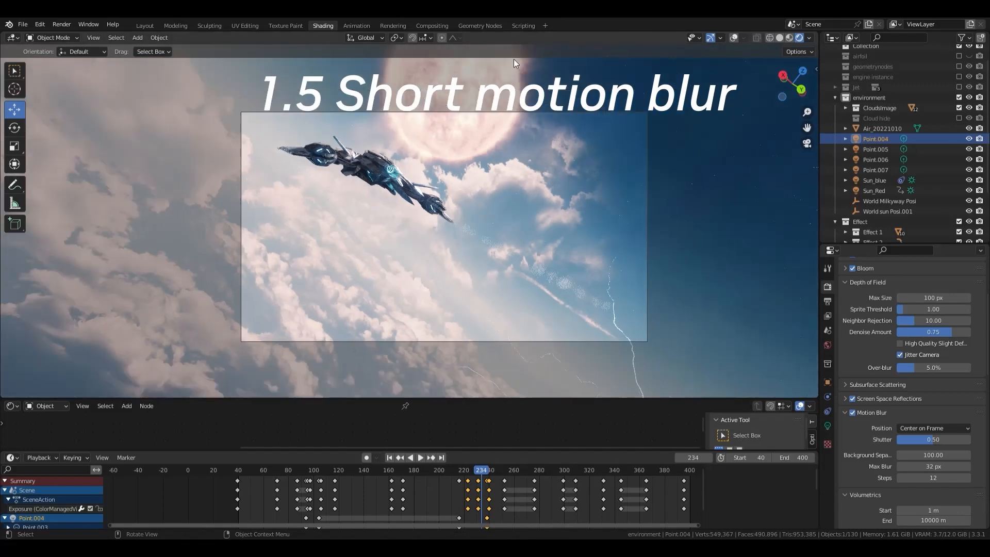
click(407, 25)
scroll(550, 237, up, 2)
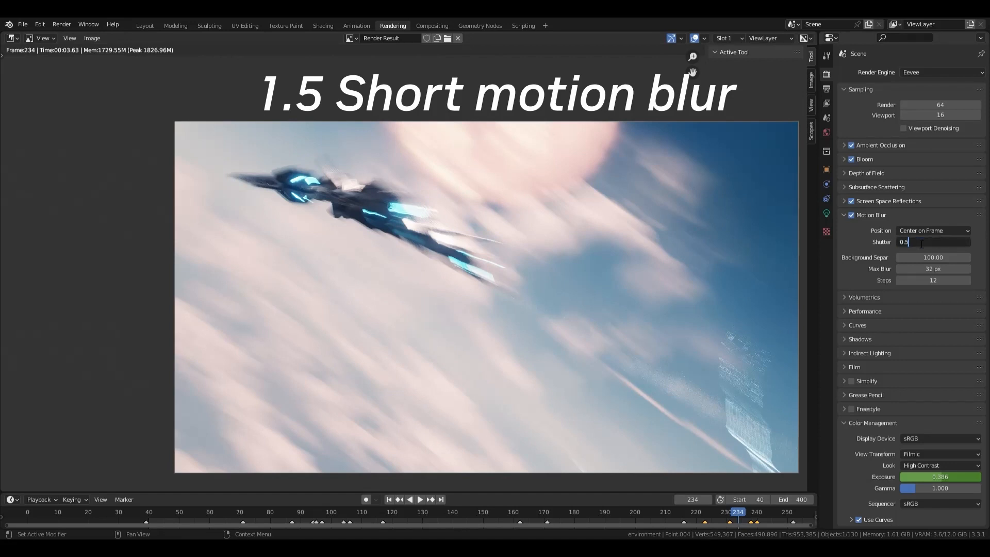
- Set the motion blur shutter to 0.20, re-render frame 234 and inspect the blur
key(BackSpace)
text(20)
key(Return)
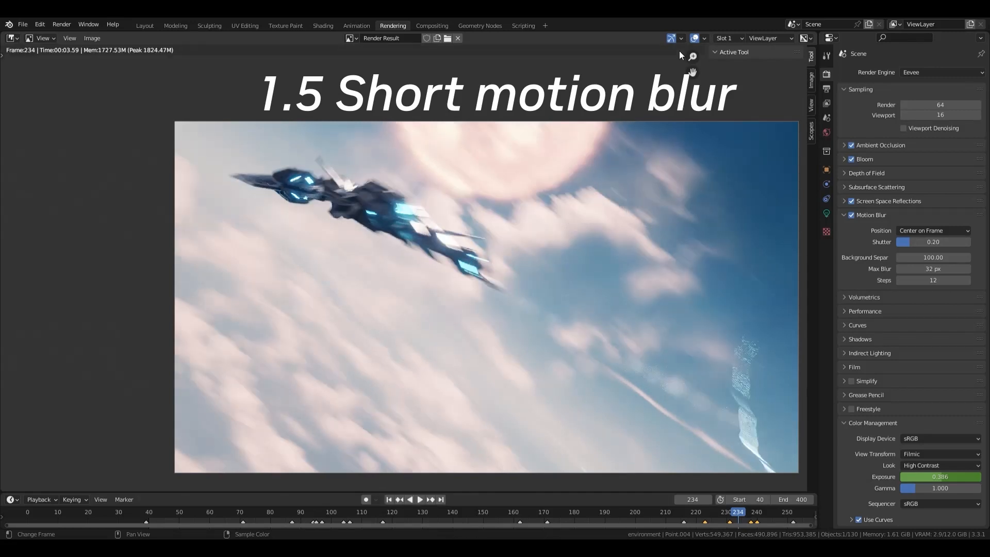
scroll(571, 204, down, 1)
middle_drag(566, 225, 520, 250)
scroll(544, 223, up, 1)
scroll(515, 222, up, 1)
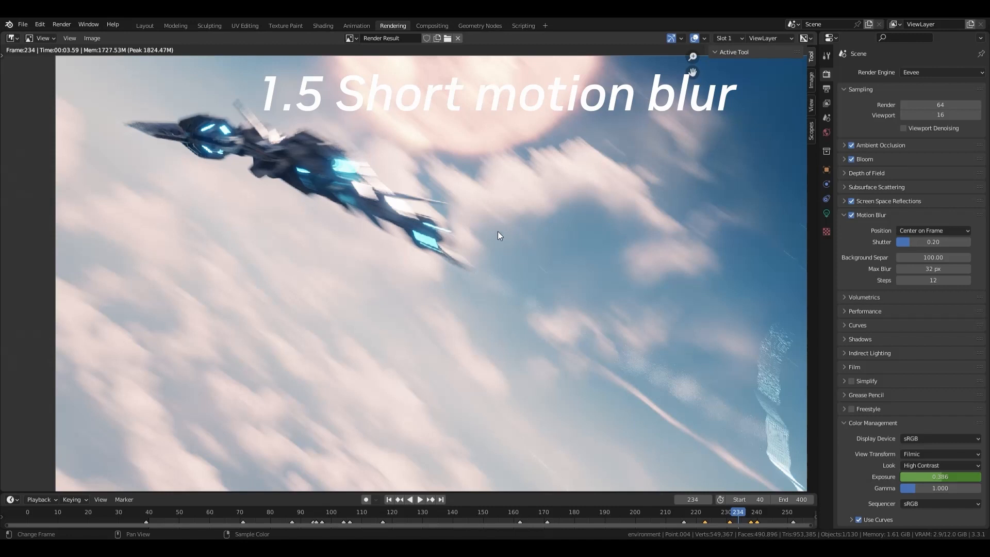
- Go to frame 131 in the Layout workspace and render it in the Rendering workspace
click(138, 25)
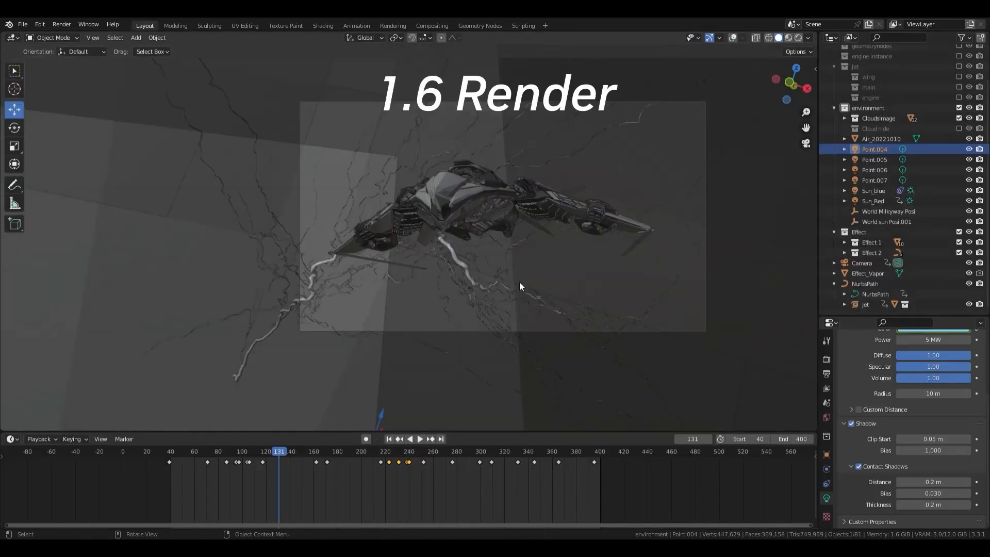
click(394, 25)
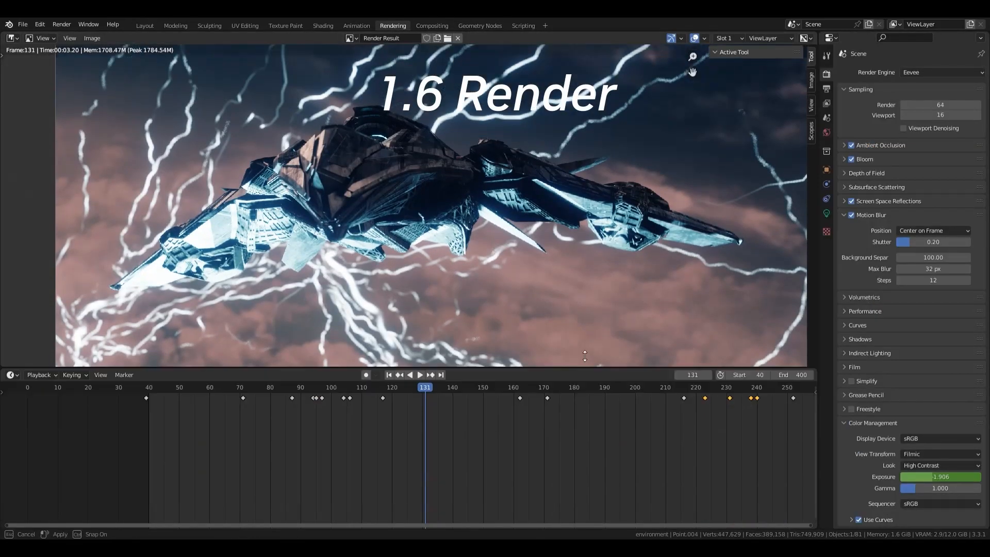
scroll(533, 234, down, 1)
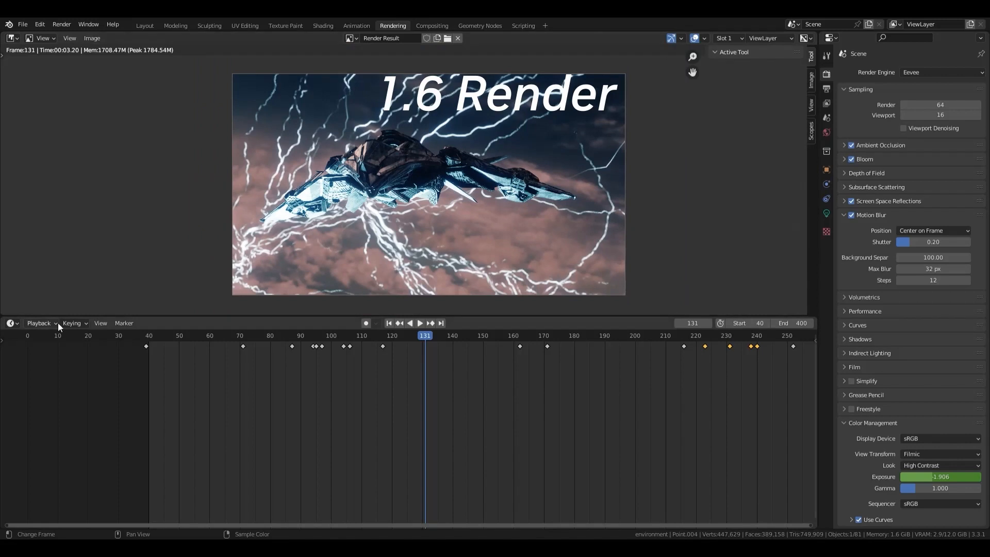
- Change the timeline area into the Compositor and enable nodes for the scene
click(13, 324)
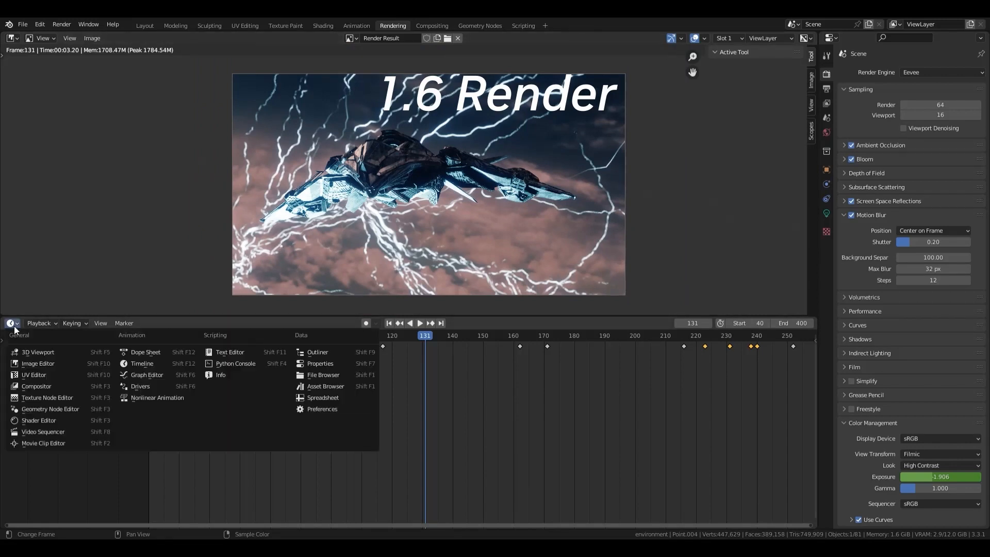
click(41, 385)
click(112, 324)
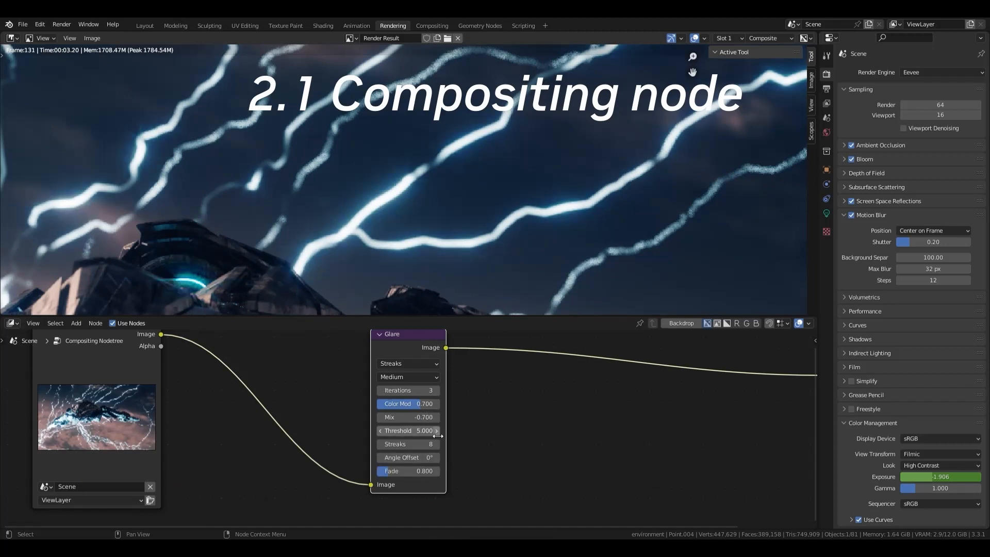
- Set the Streaks Glare node's Mix to -0.300 and Threshold to 10, and inspect the composited render
key(Return)
scroll(510, 210, up, 4)
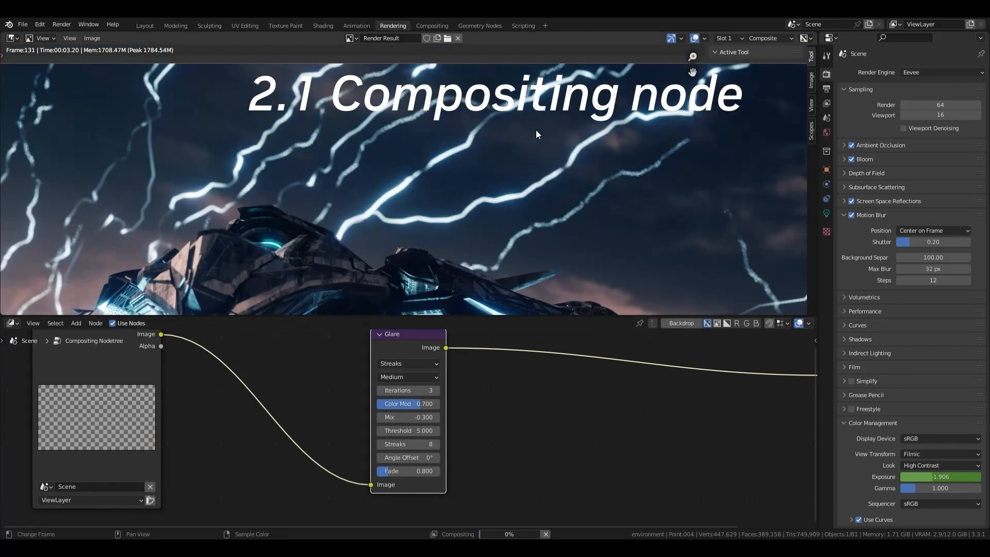
click(407, 430)
text(10)
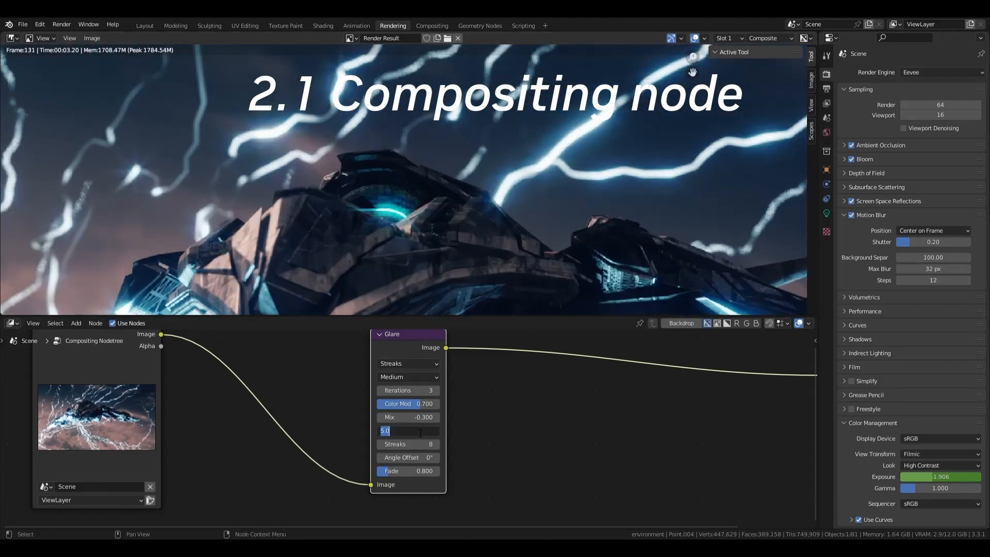
key(Return)
scroll(507, 169, down, 2)
middle_drag(472, 244, 530, 172)
scroll(517, 194, down, 3)
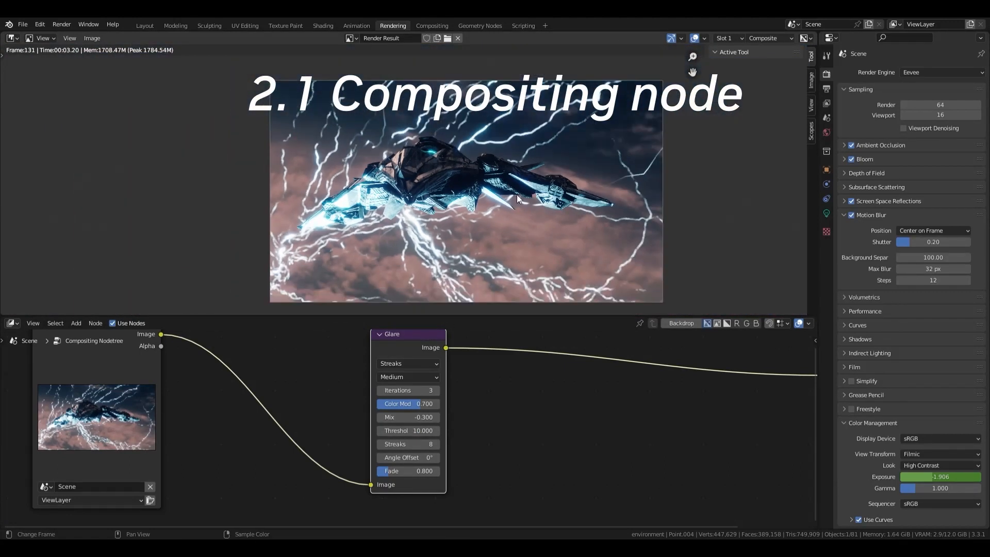
scroll(461, 208, up, 3)
scroll(461, 208, down, 3)
- Combine the Fog Glow Glare and lens dirt Texture in the Multiply node and send its output to the Composite node
scroll(293, 392, down, 10)
click(293, 392)
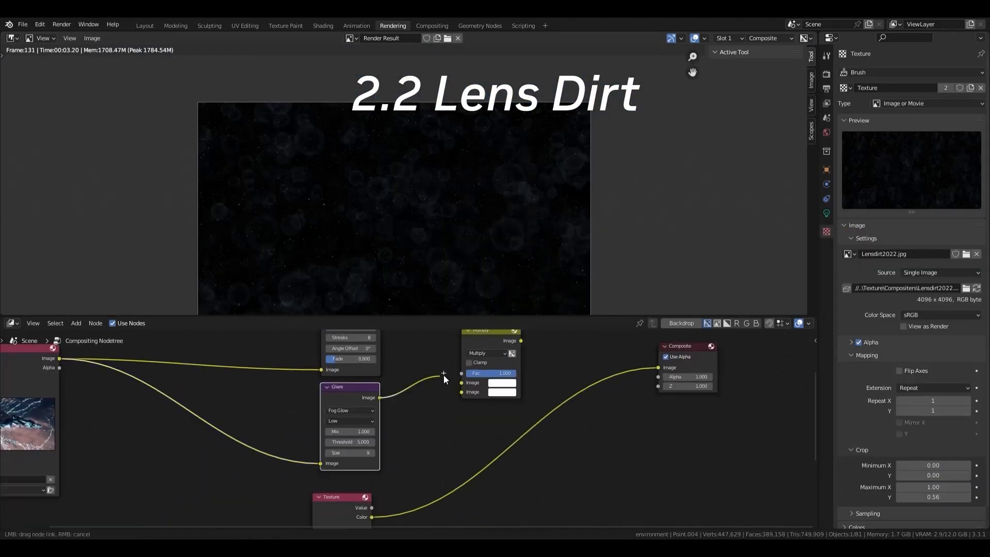
drag(443, 375, 463, 382)
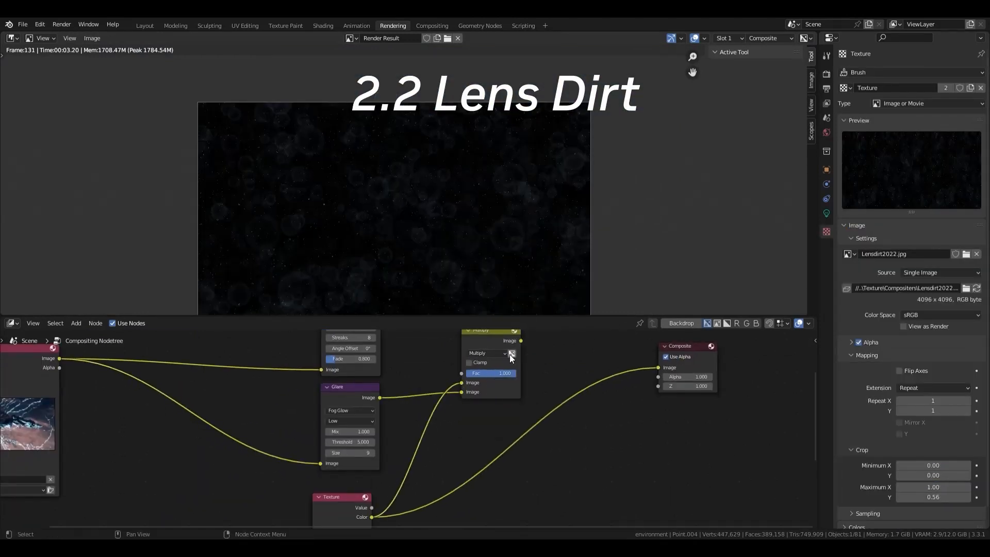
drag(521, 341, 658, 368)
- Swap the Multiply node's image inputs so the Fog Glow Glare feeds the first and the lens dirt Texture the second
middle_drag(499, 396, 490, 414)
scroll(490, 413, up, 2)
drag(463, 410, 464, 398)
middle_drag(491, 279, 563, 241)
scroll(469, 245, up, 3)
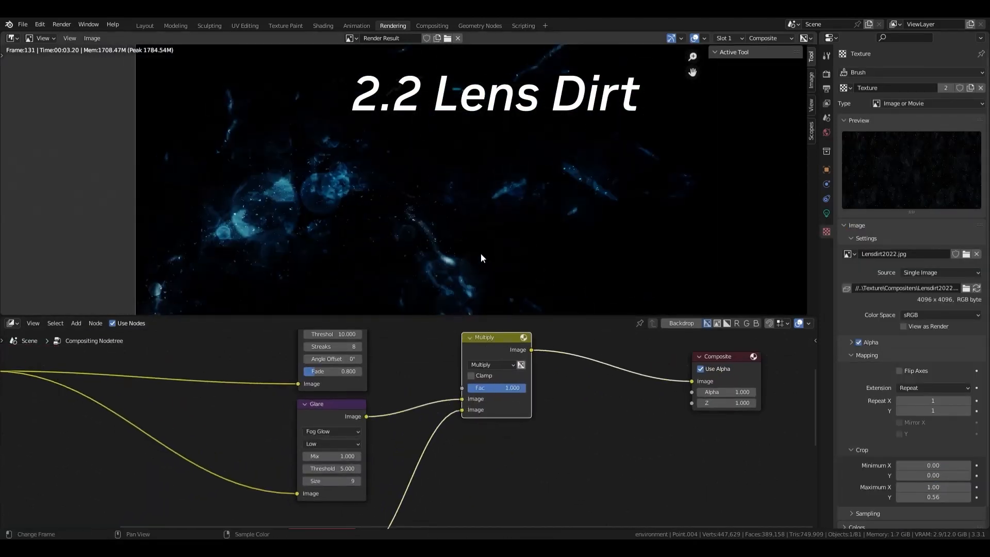
- Move the Multiply node down beside the Fog Glow Glare to free space before the Composite node
scroll(481, 259, down, 2)
drag(492, 338, 482, 377)
drag(490, 428, 513, 427)
middle_drag(474, 248, 480, 247)
scroll(480, 247, up, 1)
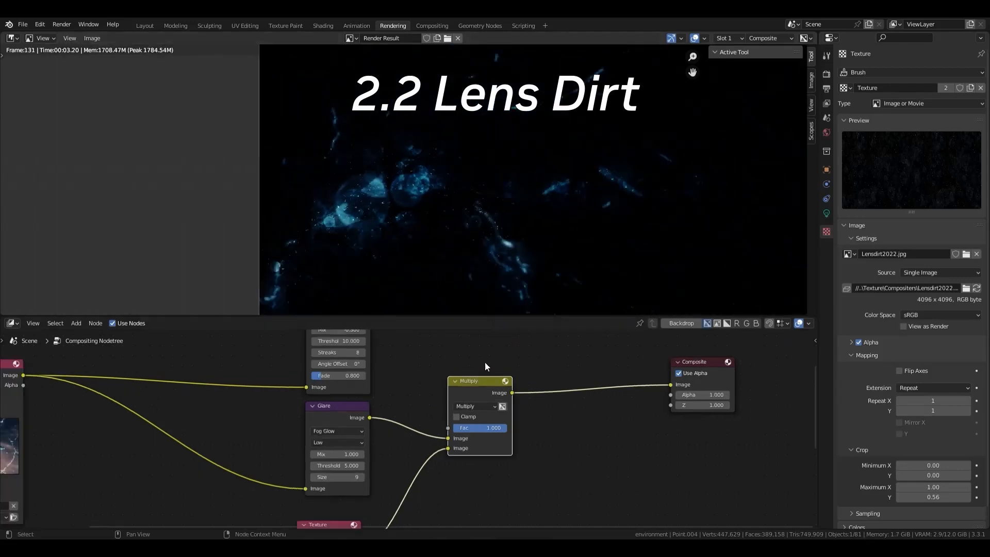
- Duplicate the Multiply node, insert the copy before the Composite node and set its blend mode to Add
scroll(401, 383, down, 3)
key(shift+a)
click(437, 441)
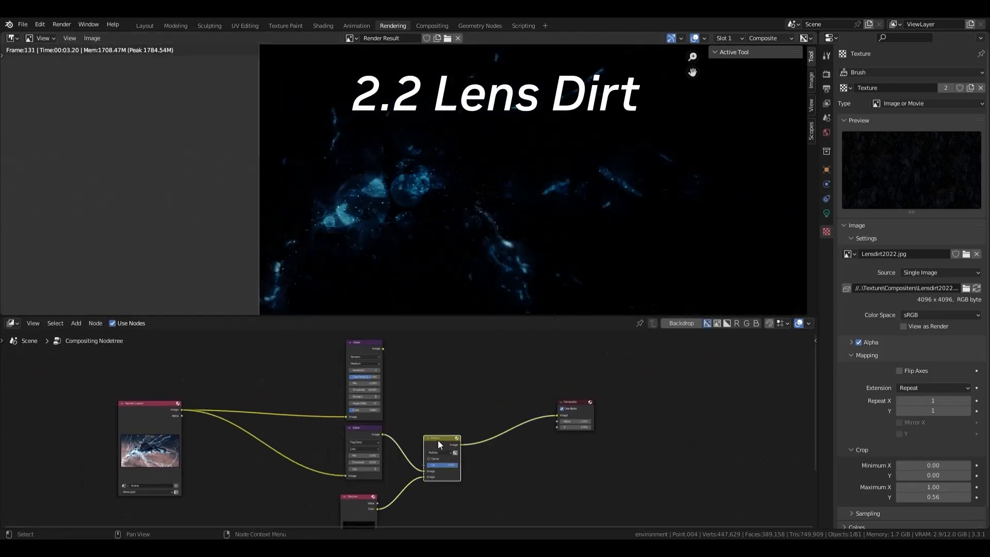
scroll(439, 449, up, 3)
key(shift+d)
click(558, 485)
click(542, 415)
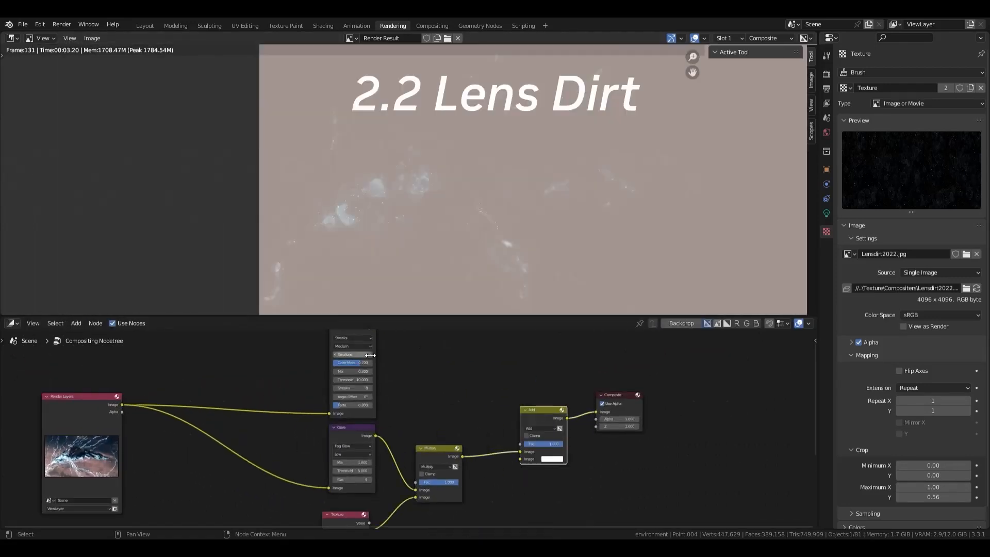
- Connect the Streaks Glare node's output to the second image input of the Add node and inspect the render
drag(376, 328, 532, 481)
scroll(525, 268, down, 1)
middle_drag(513, 245, 582, 201)
scroll(485, 256, up, 8)
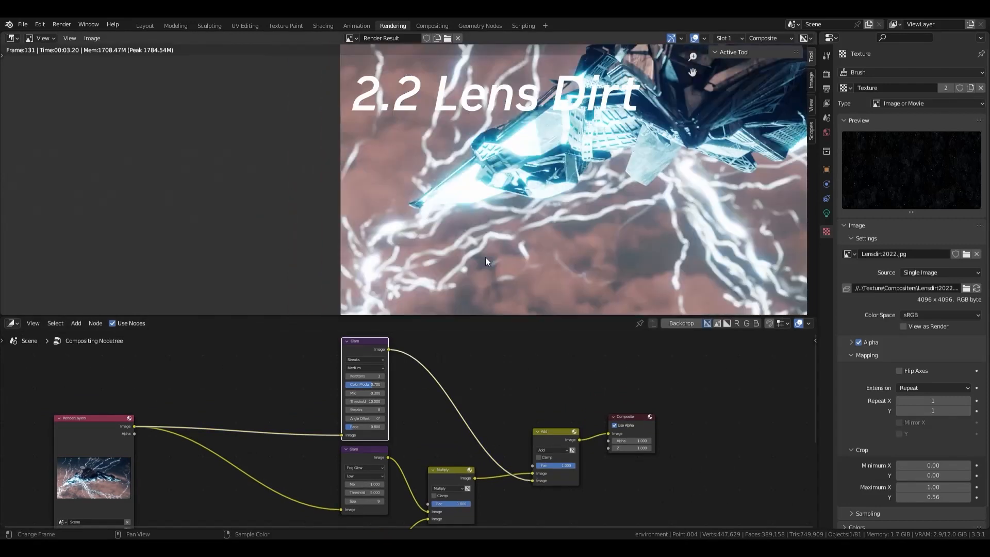
- Move the Streaks Glare node up to separate it from the Fog Glow branch
scroll(453, 235, down, 6)
scroll(442, 437, down, 3)
middle_drag(334, 398, 371, 402)
key(g)
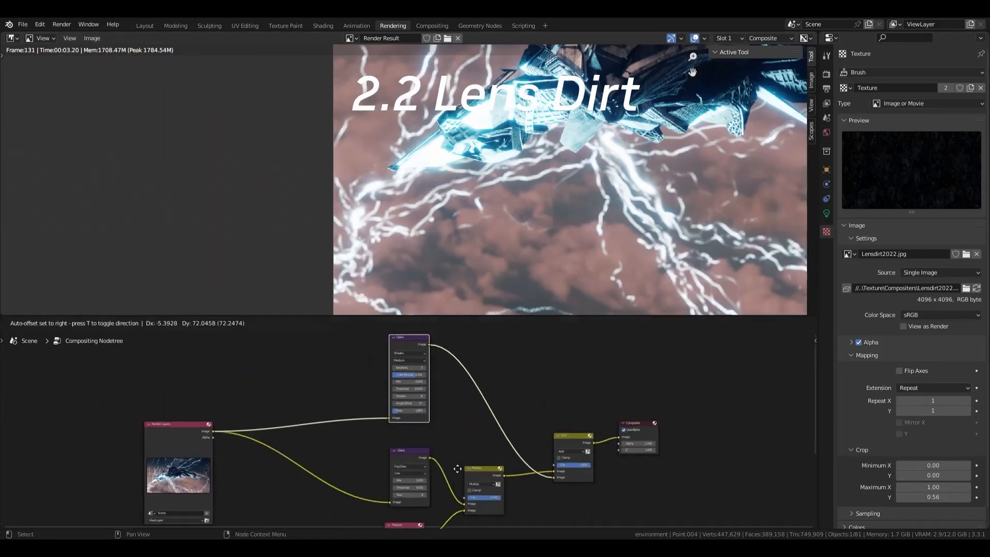
click(458, 468)
- Rearrange the compositing nodes to open space between the Multiply and Add nodes
click(423, 454)
mouse_move(458, 468)
middle_down()
mouse_move(494, 453)
mouse_move(519, 403)
middle_up()
drag(511, 343, 465, 464)
drag(476, 431, 386, 429)
scroll(411, 439, up, 3)
drag(583, 356, 476, 364)
scroll(527, 376, up, 5)
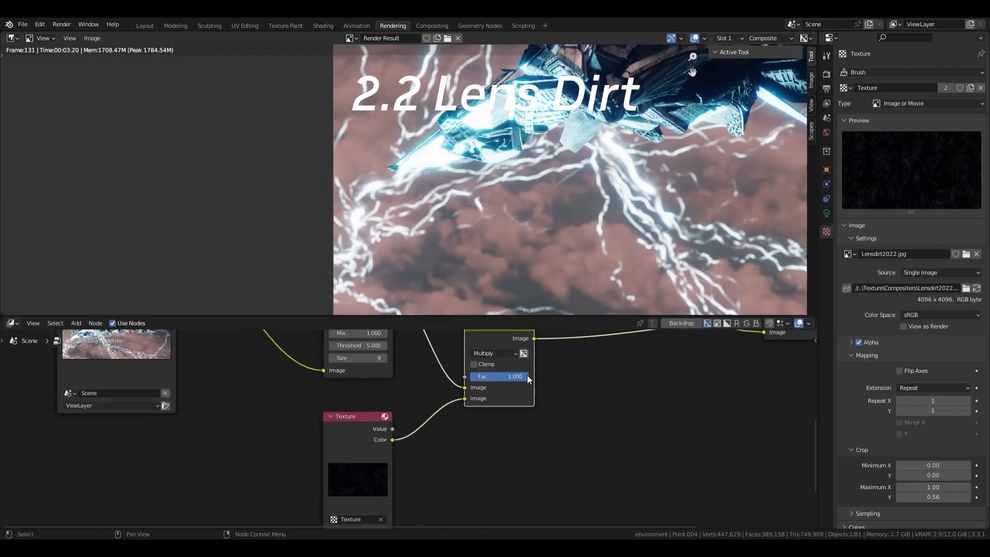
- Duplicate the Multiply node, insert the copy before the Add node and set its second image colour's value to 10
middle_drag(526, 372, 447, 411)
scroll(448, 411, up, 2)
key(shift+d)
click(557, 394)
click(596, 457)
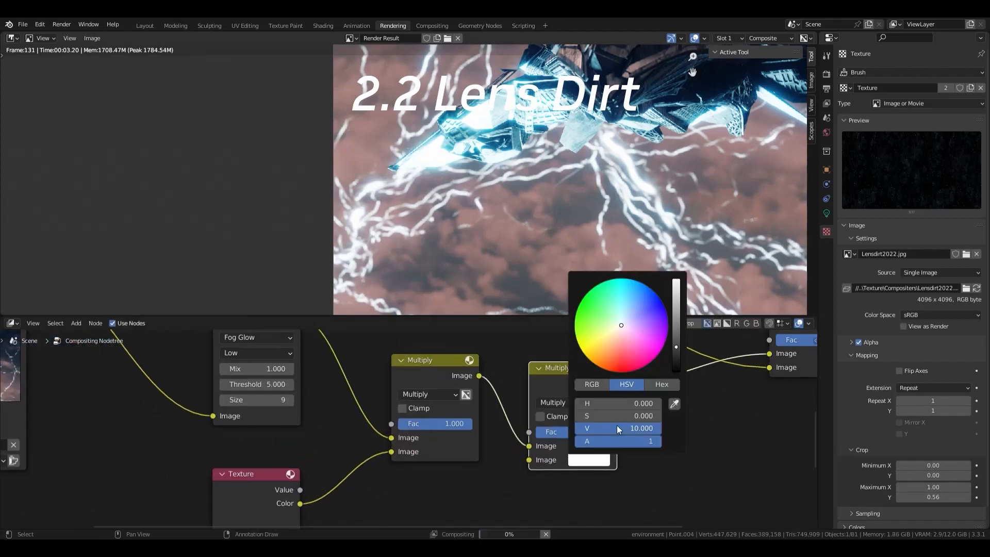
- Fine-tune the strength of the second Multiply node against the lens dirt in the render
scroll(524, 268, down, 1)
scroll(499, 225, up, 3)
middle_drag(468, 169, 509, 233)
scroll(499, 225, up, 3)
drag(598, 431, 587, 432)
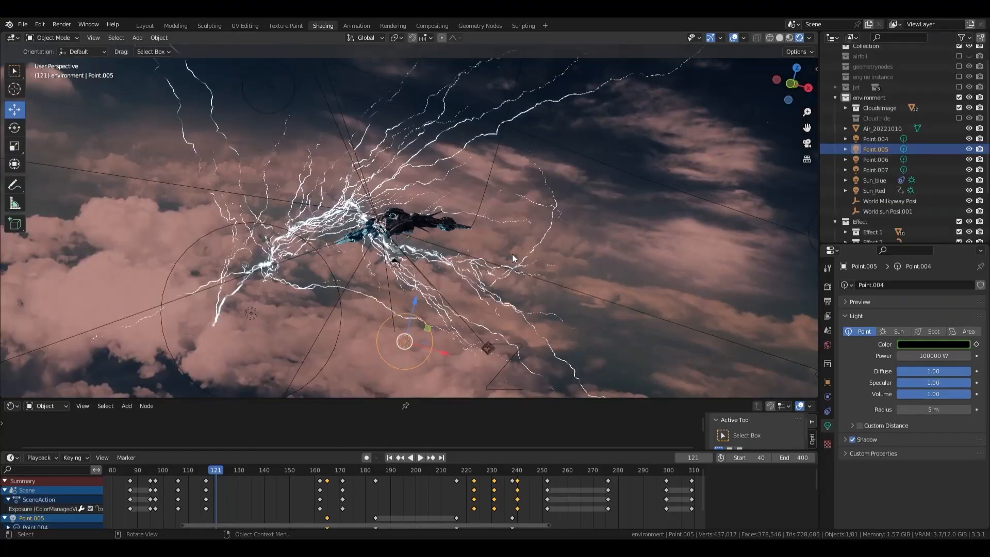
- Reposition the point light Point.007 around the jet in the camera view and move on to another frame
key(g)
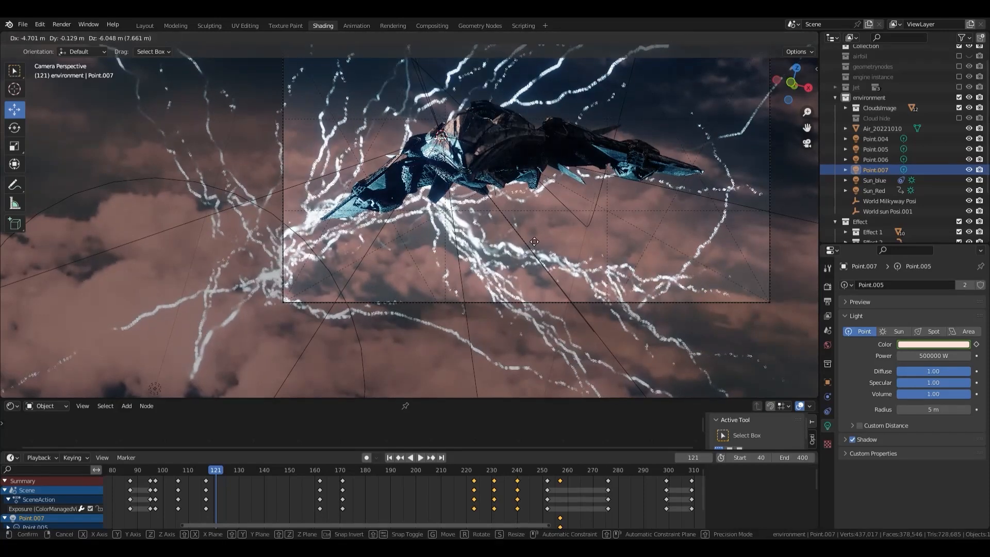
click(526, 226)
scroll(526, 226, down, 1)
click(243, 470)
shift+middle_drag(450, 255, 446, 290)
scroll(456, 295, down, 5)
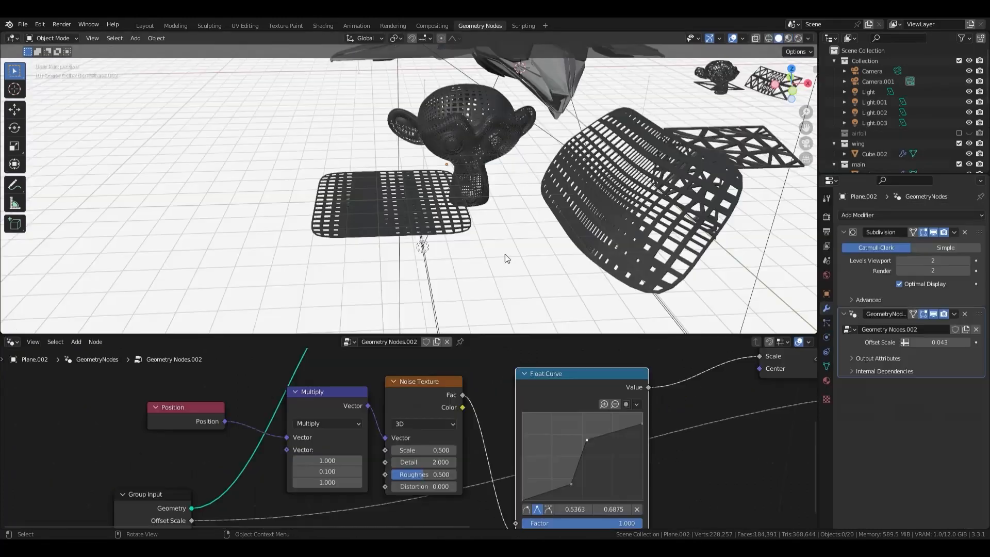
middle_drag(505, 254, 448, 228)
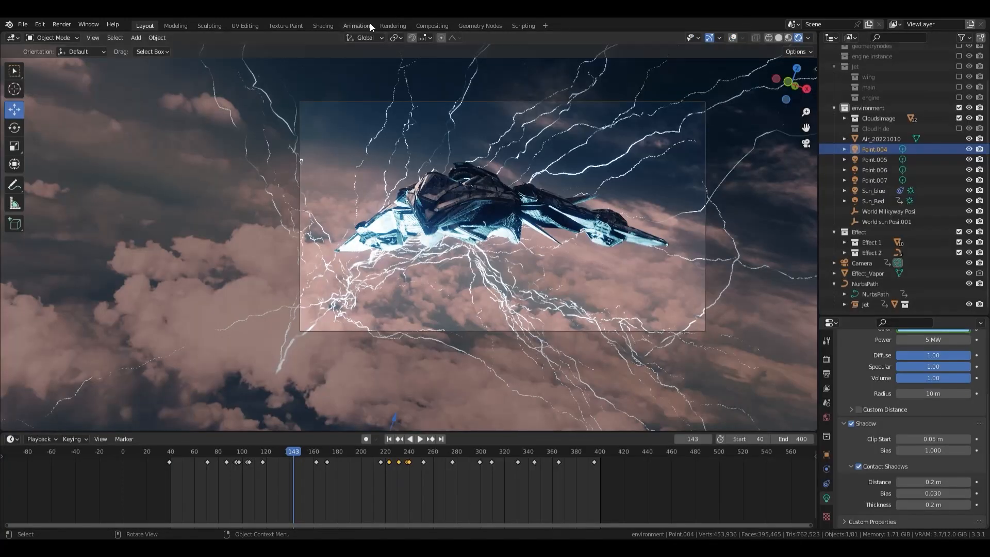
- Render frame 348 through the compositor and open the render settings
click(393, 25)
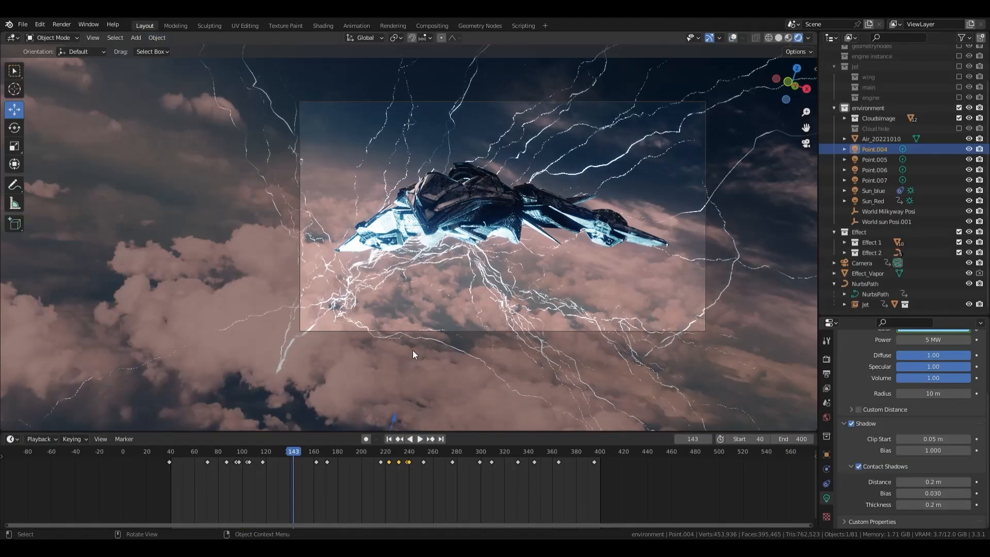
drag(444, 452, 538, 457)
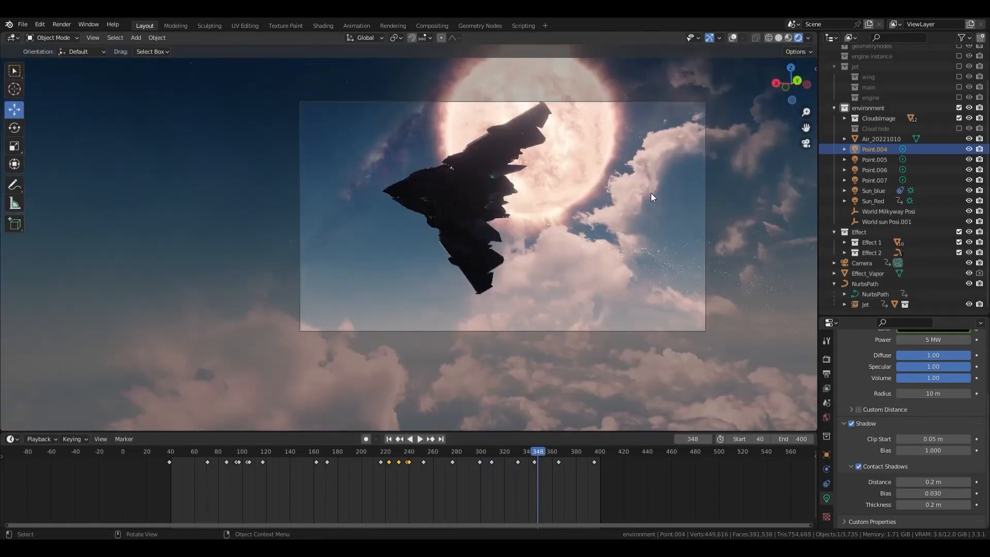
click(404, 25)
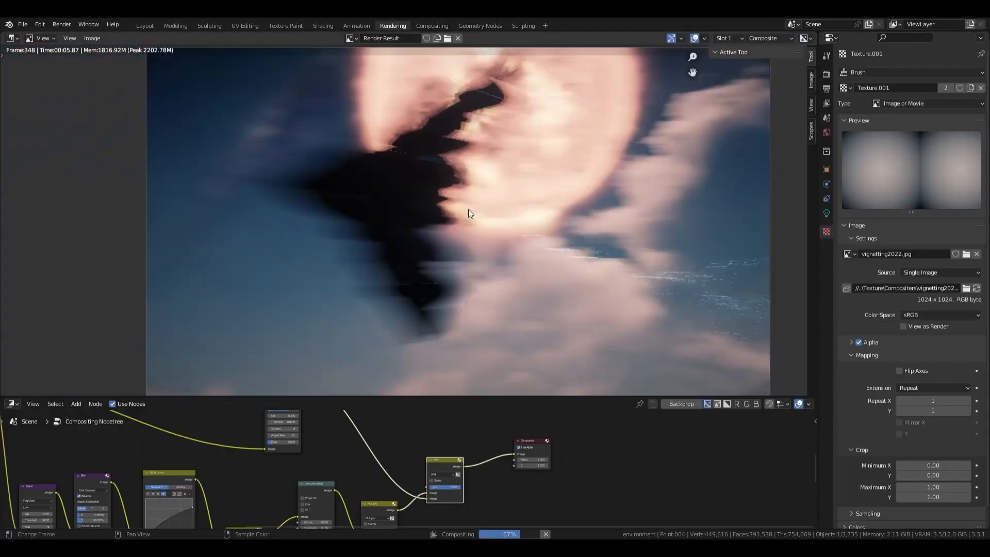
scroll(468, 218, down, 1)
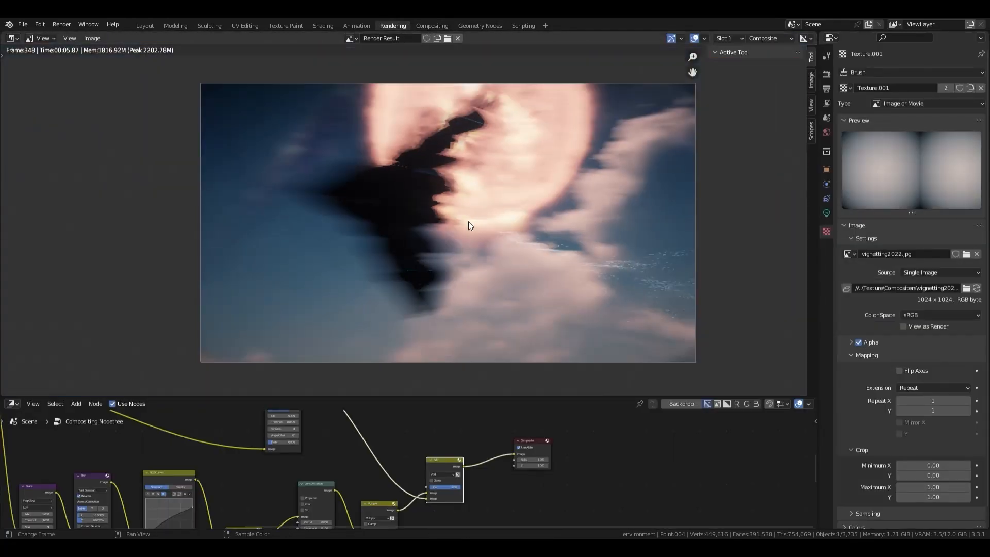
click(827, 117)
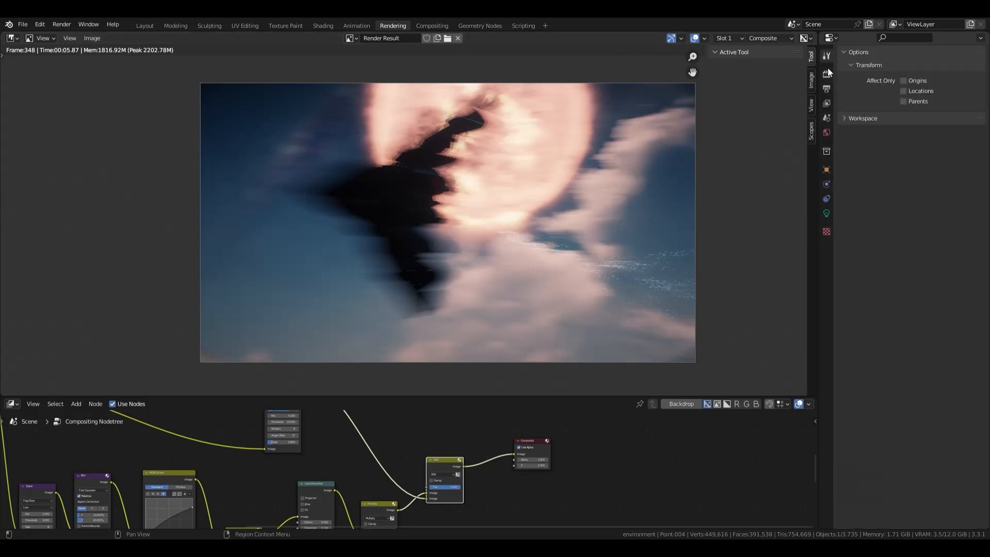
click(827, 74)
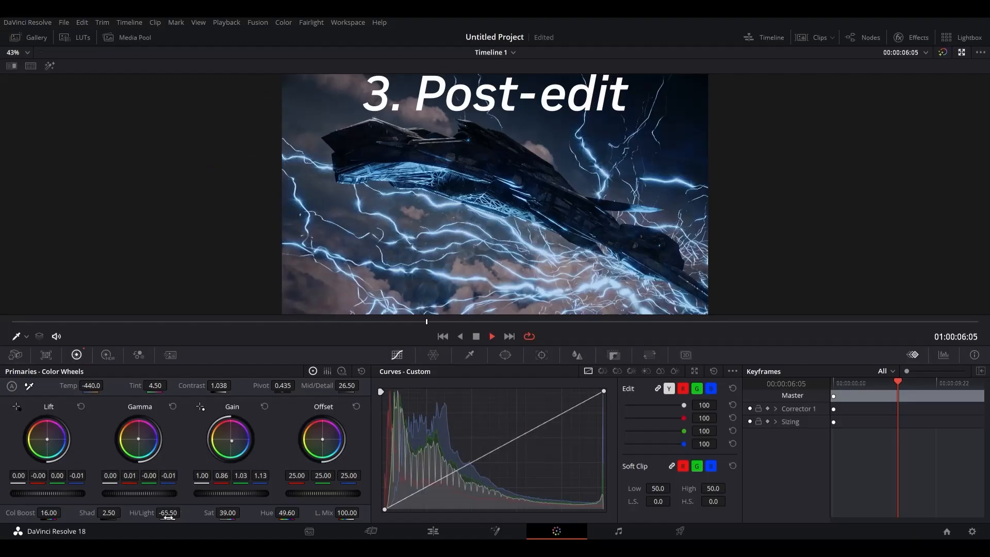
- In DaVinci Resolve, set the clip's Shadows to 39.00 and slightly shift the Lift and Gamma colour balance
drag(107, 513, 123, 513)
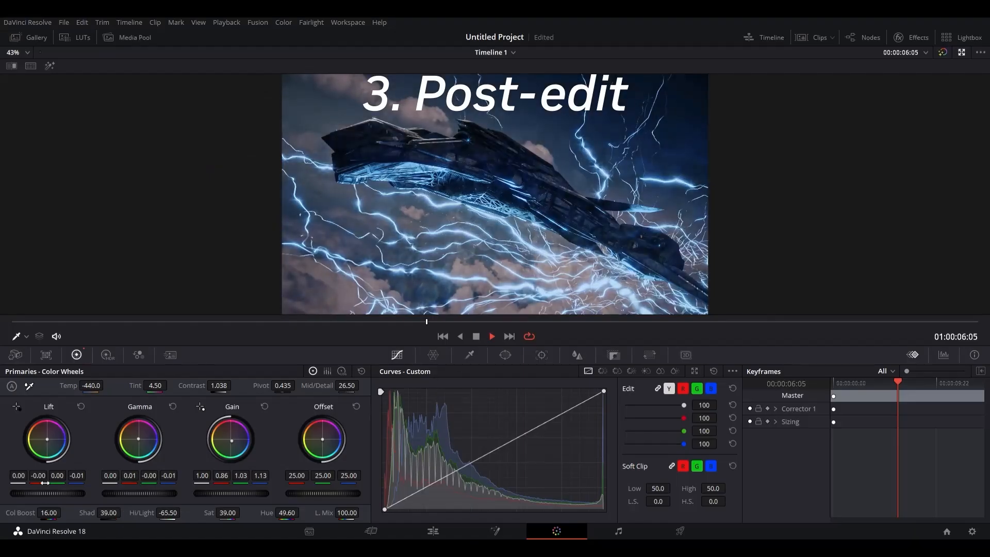
drag(48, 436, 47, 439)
drag(138, 439, 138, 439)
- Play through the graded clip and adjust its highlights value
click(493, 336)
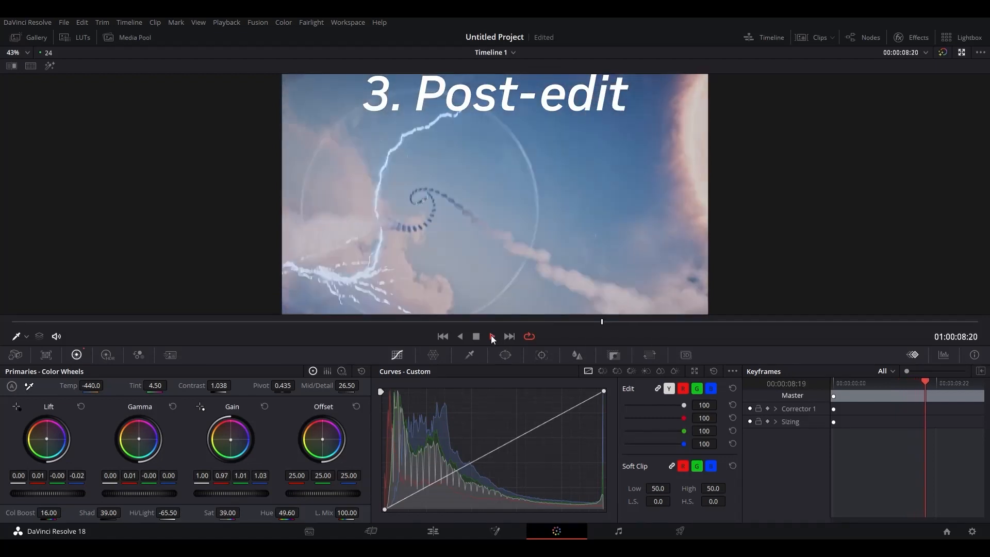
click(477, 337)
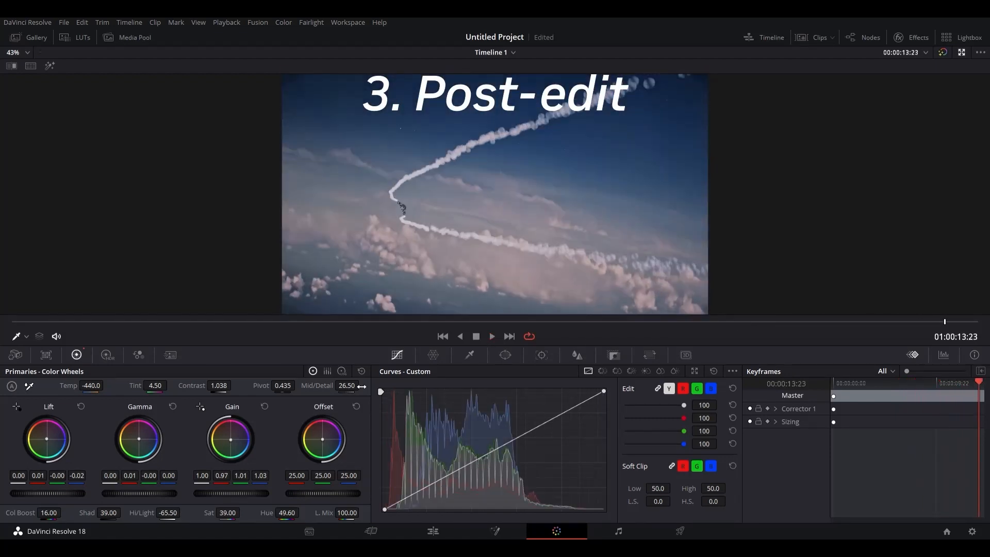
mouse_move(174, 513)
mouse_down()
mouse_move(211, 513)
mouse_move(180, 513)
mouse_up()
click(493, 336)
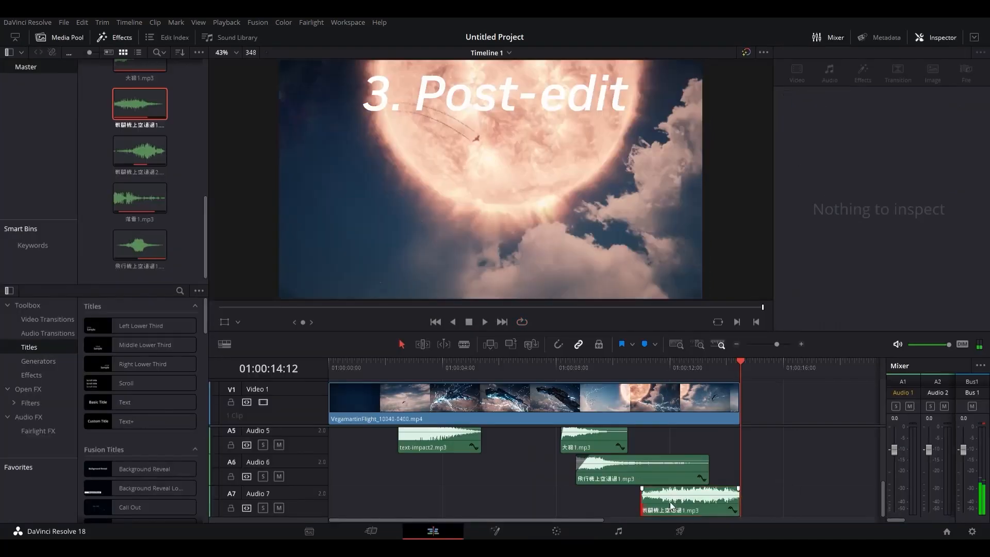
- Add a fade-in to the start of the sound clip on Audio 7 and play that section back
click(641, 365)
click(485, 322)
drag(642, 488, 671, 499)
click(649, 364)
key(space)
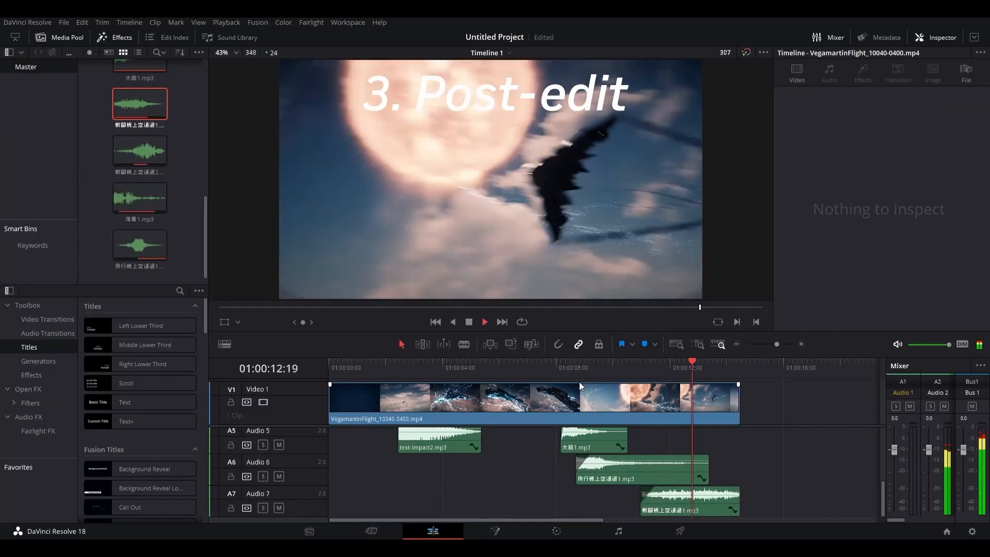